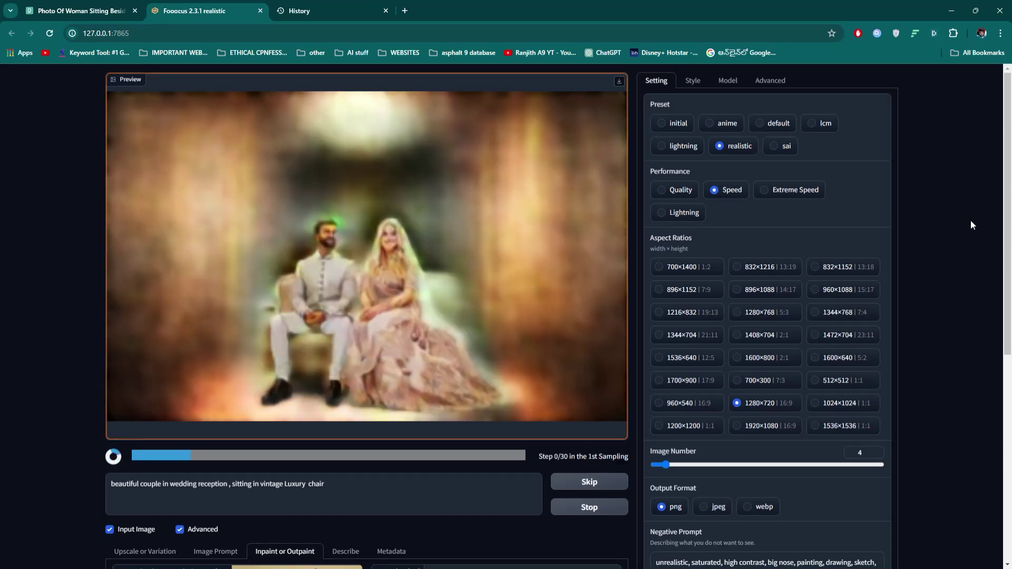
# - Scroll the page while the seated reception-hall couple renders, until the first image finishes
pyautogui.scroll(-7, 969, 224)
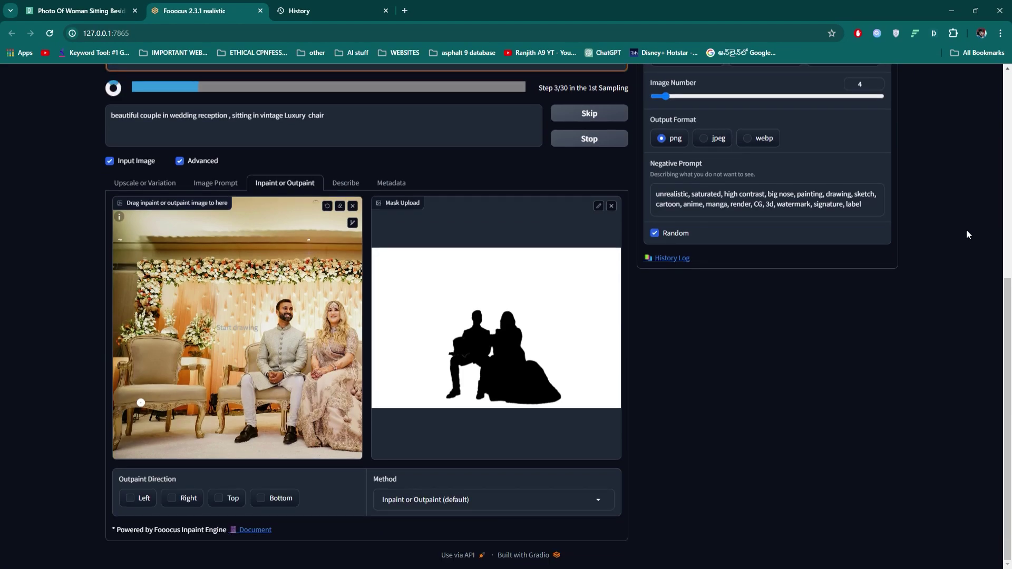
pyautogui.scroll(6, 967, 235)
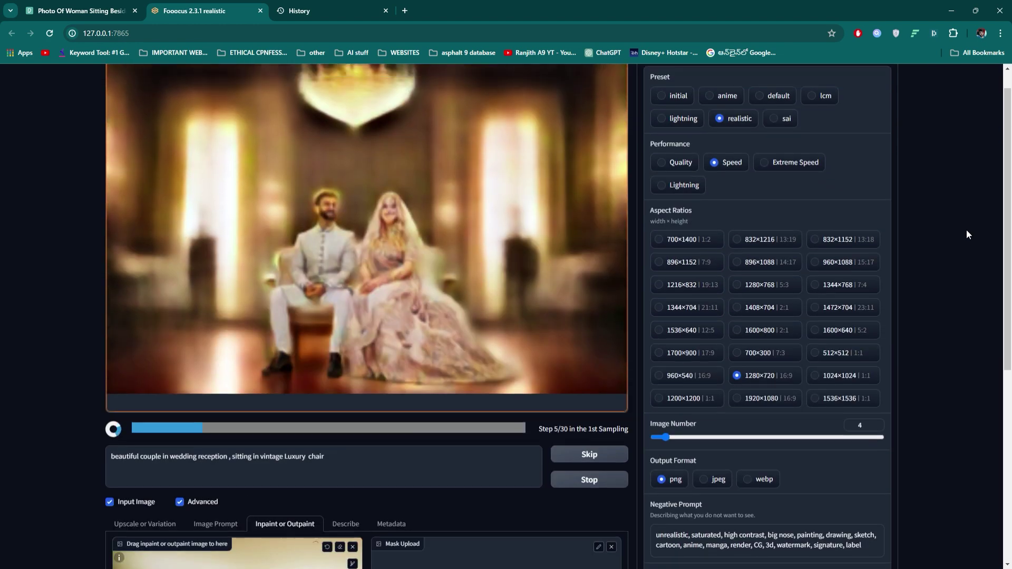
pyautogui.scroll(1, 967, 234)
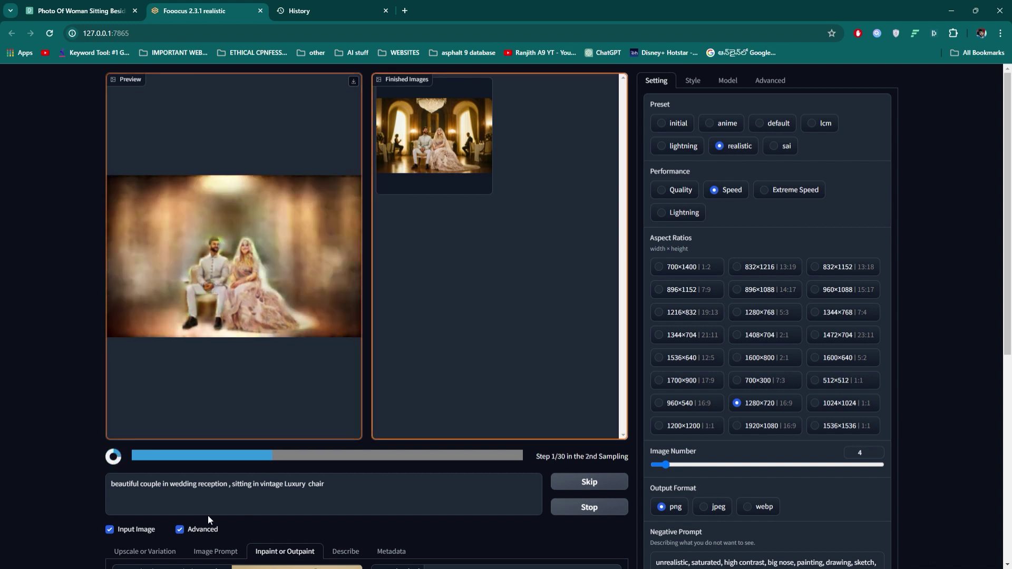
# - Uncheck Advanced so the settings panel is hidden while all four reception images finish
pyautogui.click(184, 527)
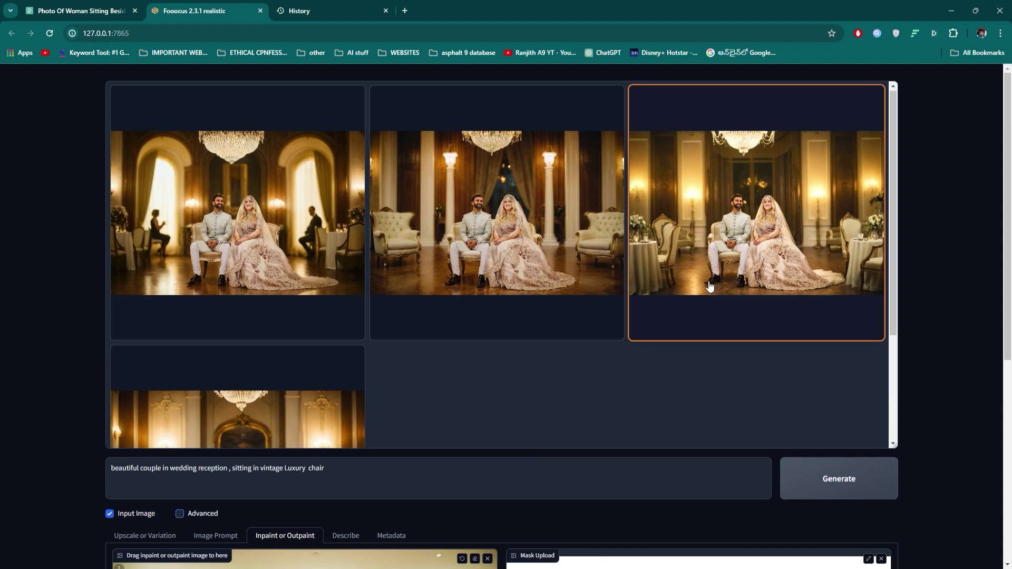
# - Open the first reception-hall image in the full-window viewer
pyautogui.scroll(-2, 502, 274)
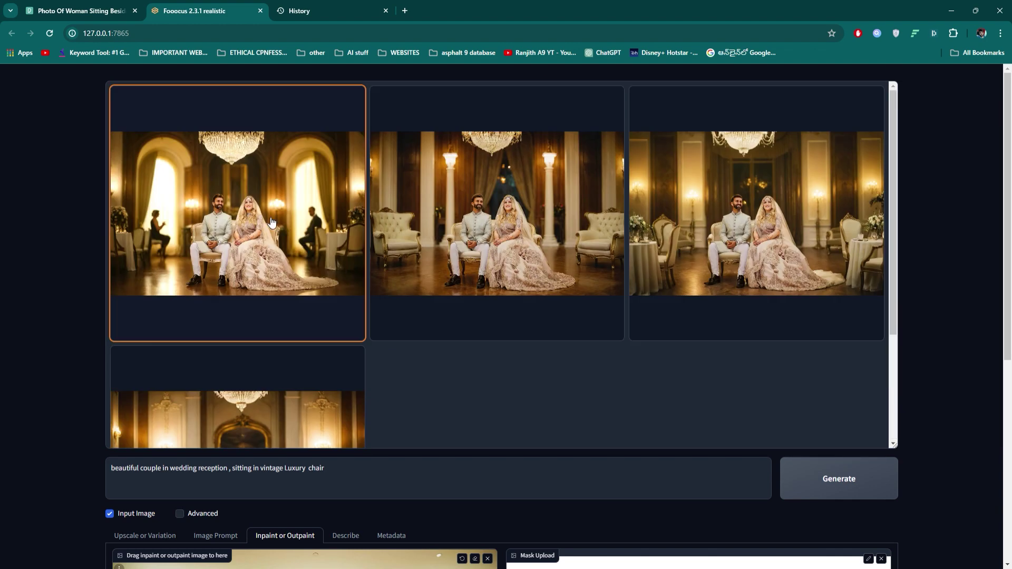
pyautogui.click(270, 224)
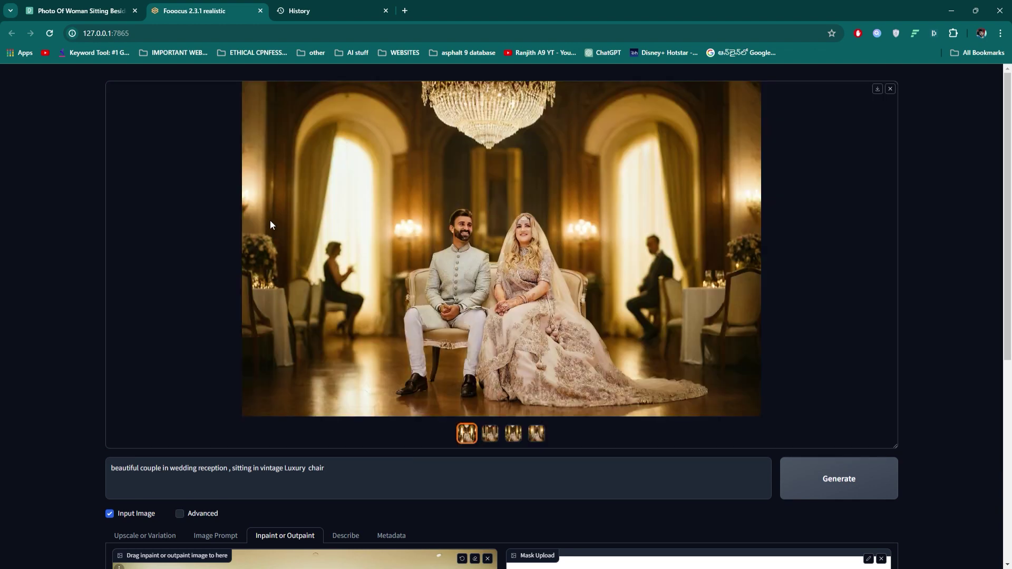
pyautogui.click(882, 266)
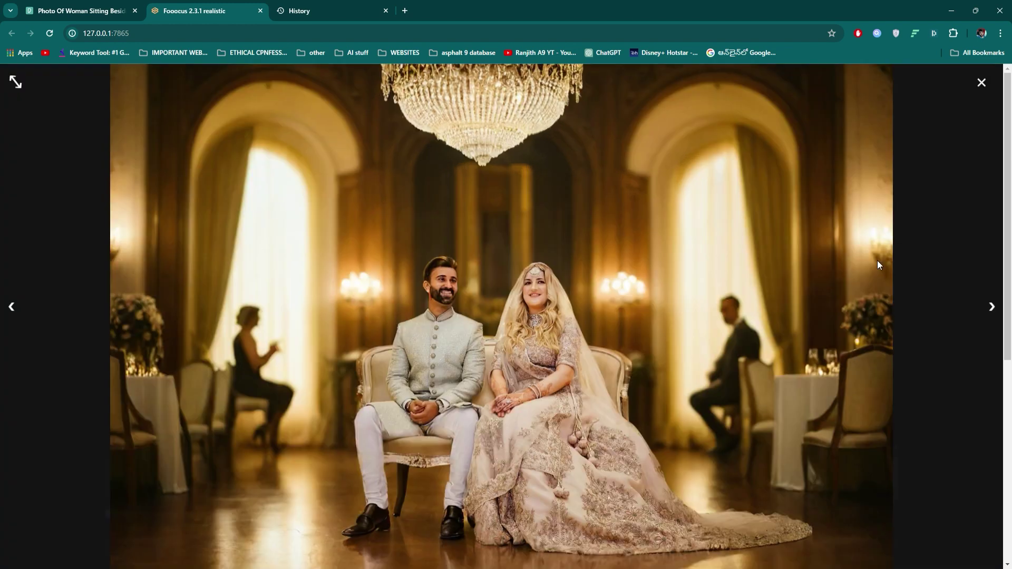
# - Browse through the remaining generated reception-hall images one by one
pyautogui.click(993, 307)
pyautogui.click(993, 307)
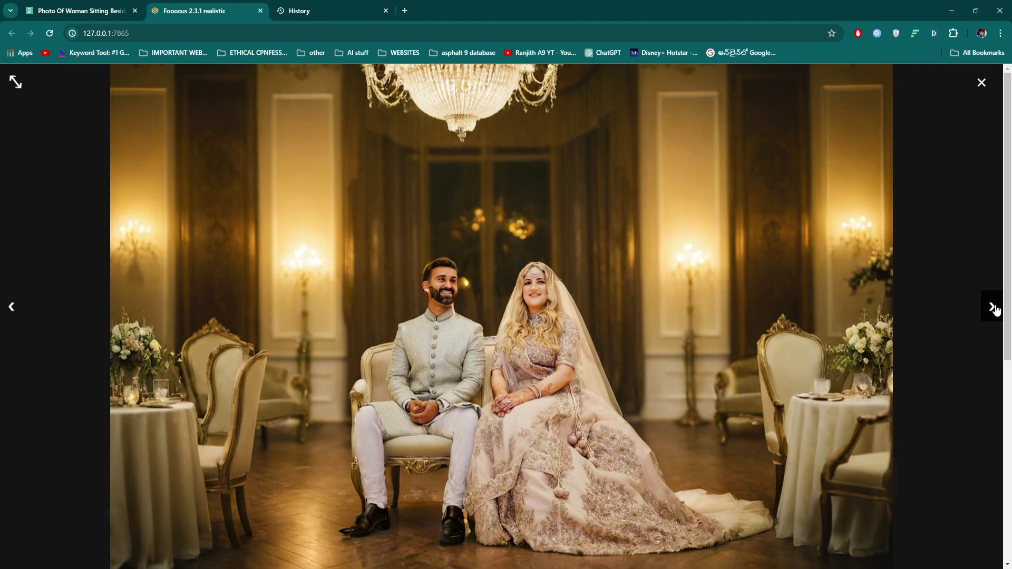
pyautogui.click(993, 307)
pyautogui.click(993, 308)
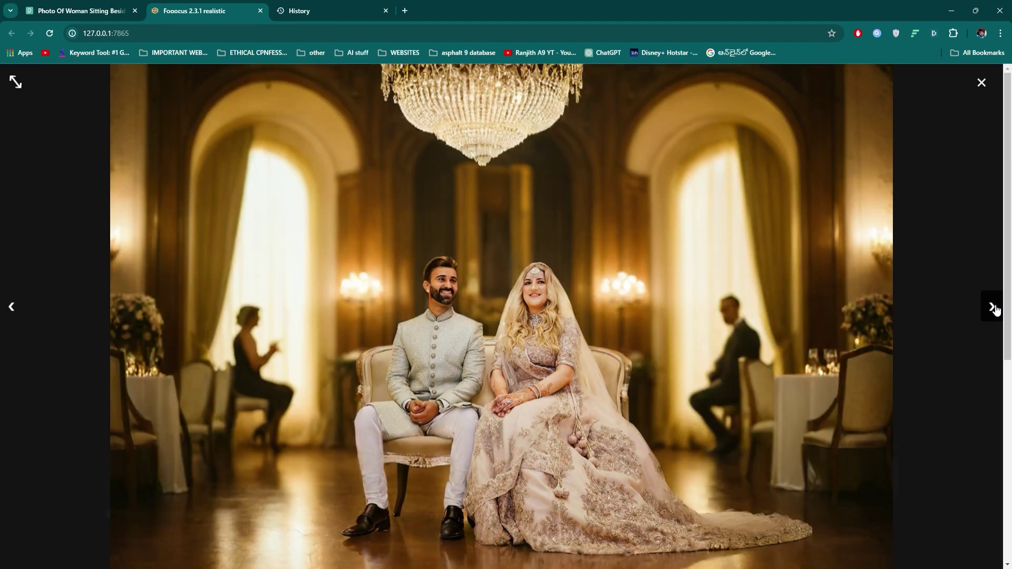
pyautogui.click(993, 307)
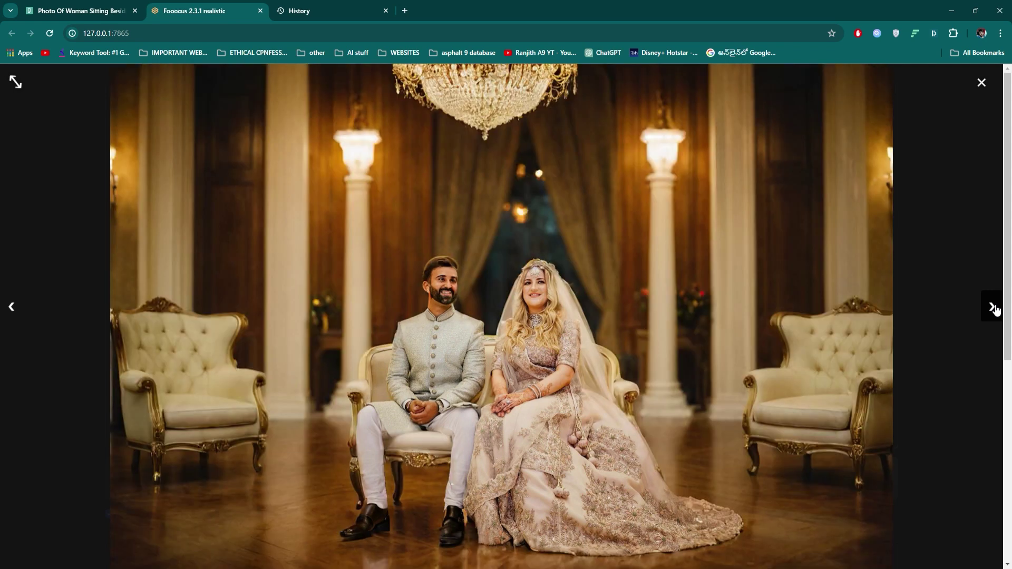
pyautogui.click(993, 307)
pyautogui.click(993, 307)
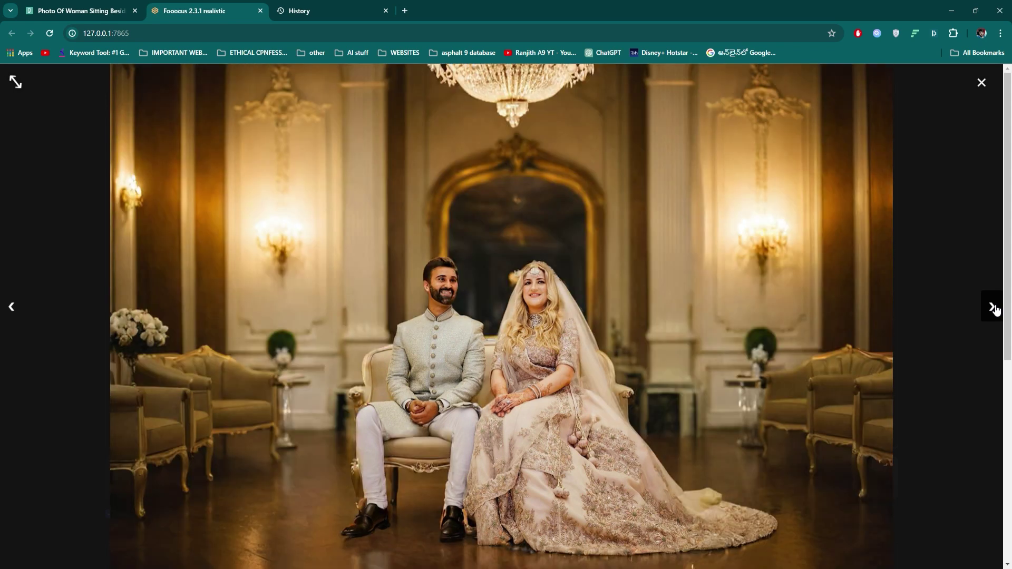
pyautogui.click(992, 307)
pyautogui.click(993, 307)
# - Advance to the next image, then scroll through the cherry blossom park inpaint setup
pyautogui.click(993, 307)
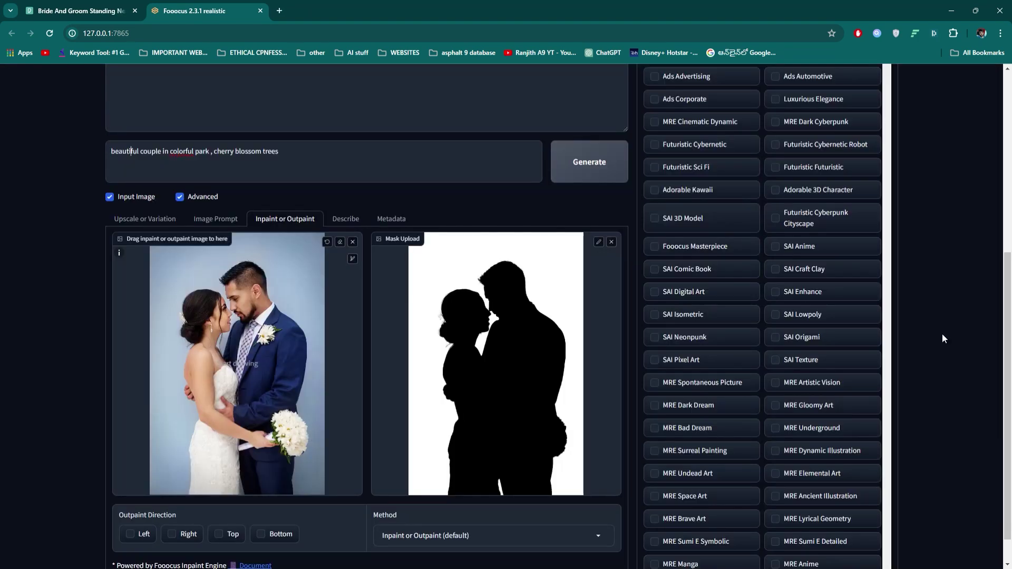
pyautogui.scroll(5, 940, 338)
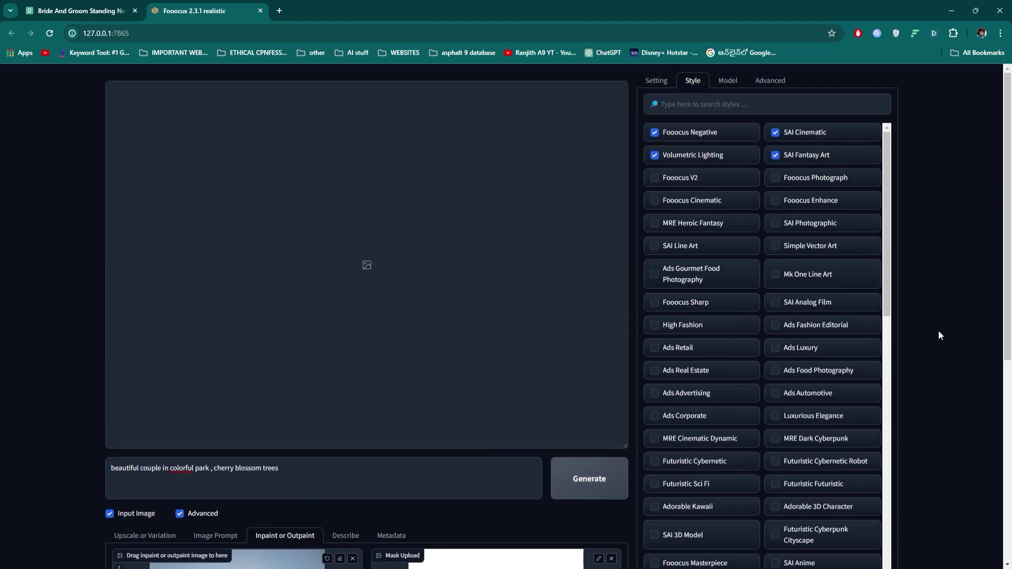
pyautogui.scroll(-3, 950, 326)
pyautogui.scroll(-1, 950, 327)
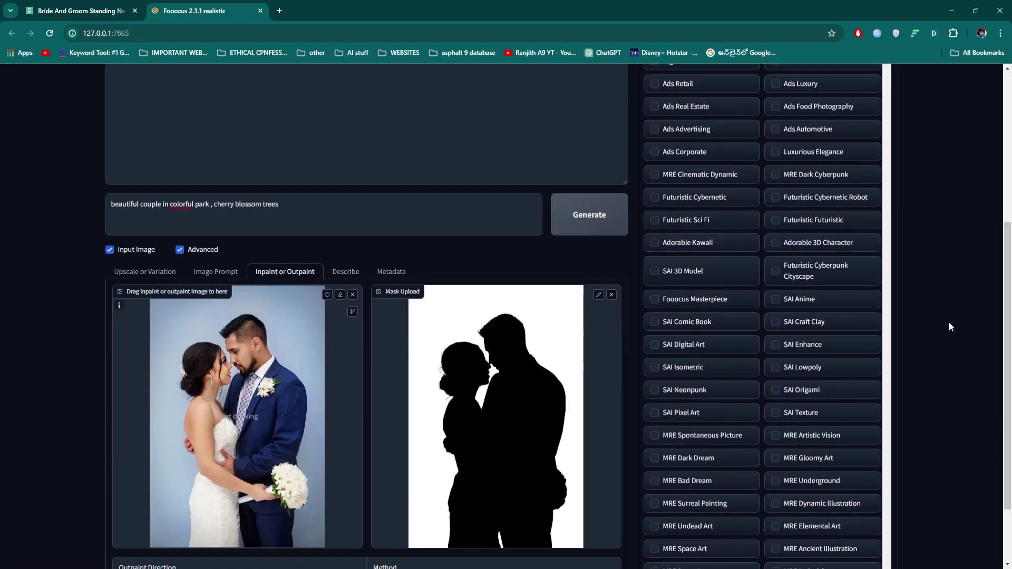
pyautogui.scroll(-1, 950, 326)
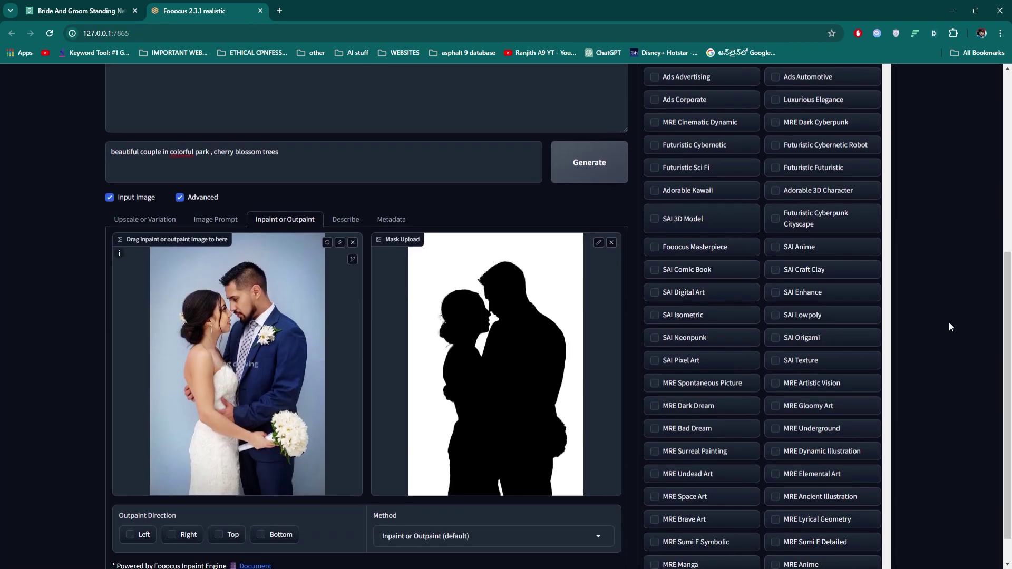
pyautogui.scroll(3, 950, 327)
pyautogui.scroll(2, 949, 327)
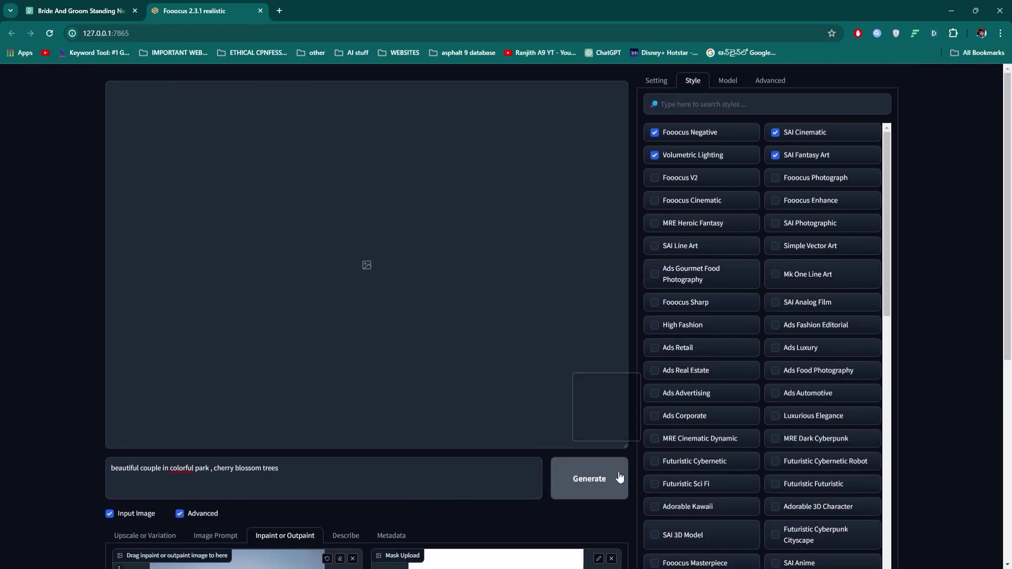
# - Start generating the cherry blossom park images and hide the advanced panel while they render
pyautogui.click(592, 481)
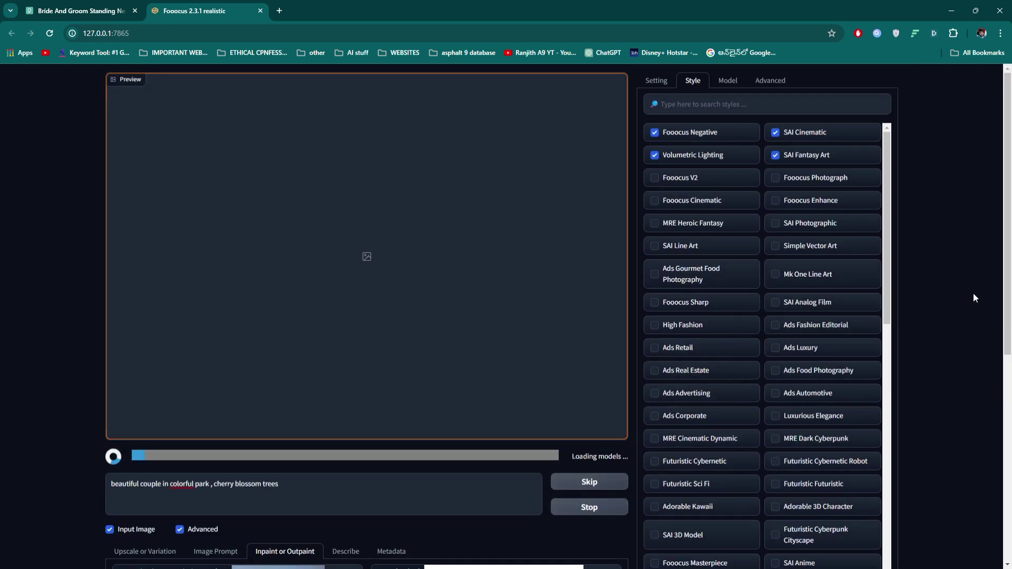
pyautogui.click(180, 530)
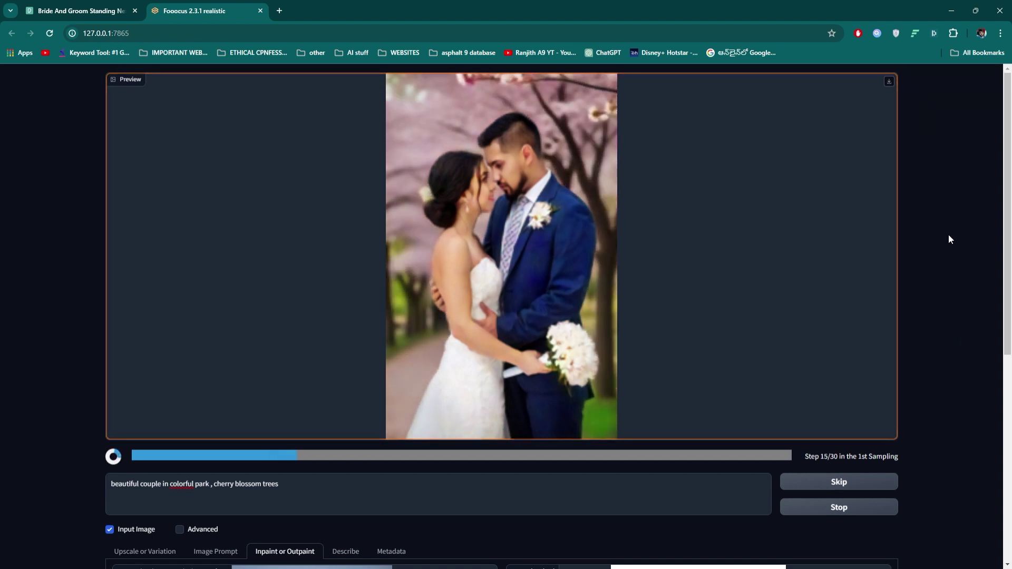
pyautogui.scroll(-3, 946, 240)
pyautogui.scroll(3, 947, 250)
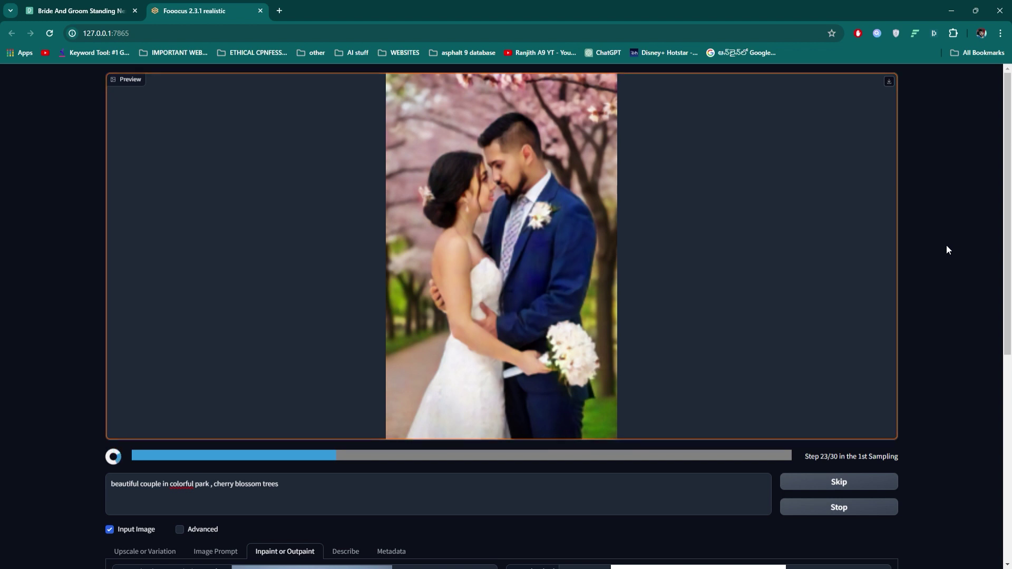
# - Re-enable Advanced, show the Setting tab, and enlarge the first finished park image
pyautogui.click(188, 531)
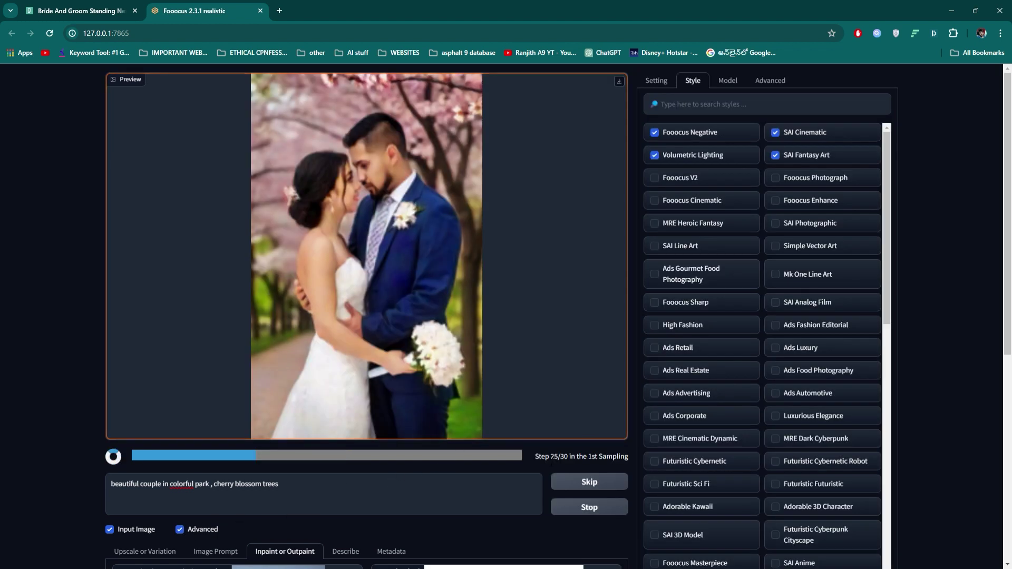
pyautogui.click(656, 80)
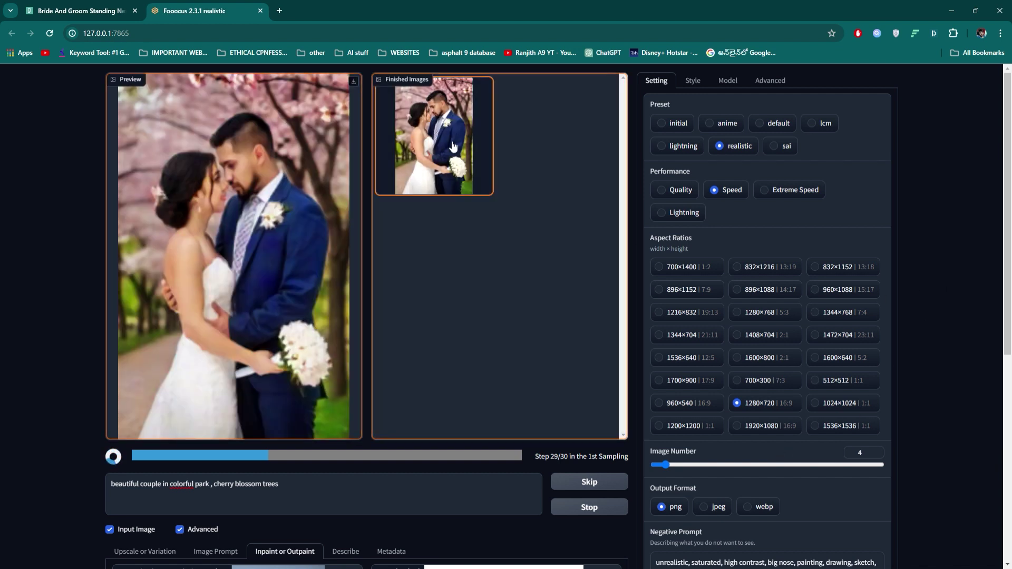
pyautogui.click(478, 186)
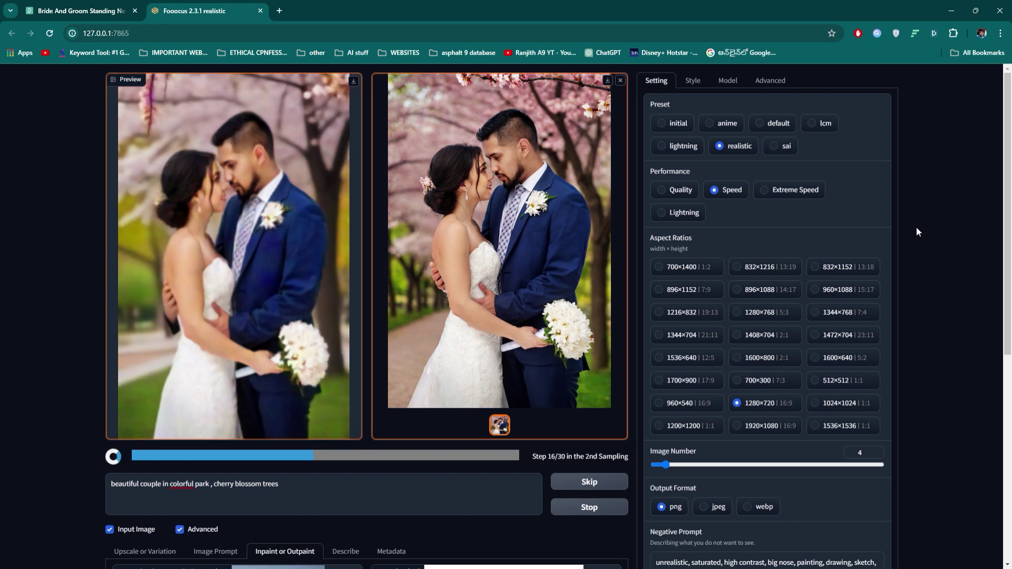
# - Close the enlarged view of the cherry blossom park image
pyautogui.click(621, 80)
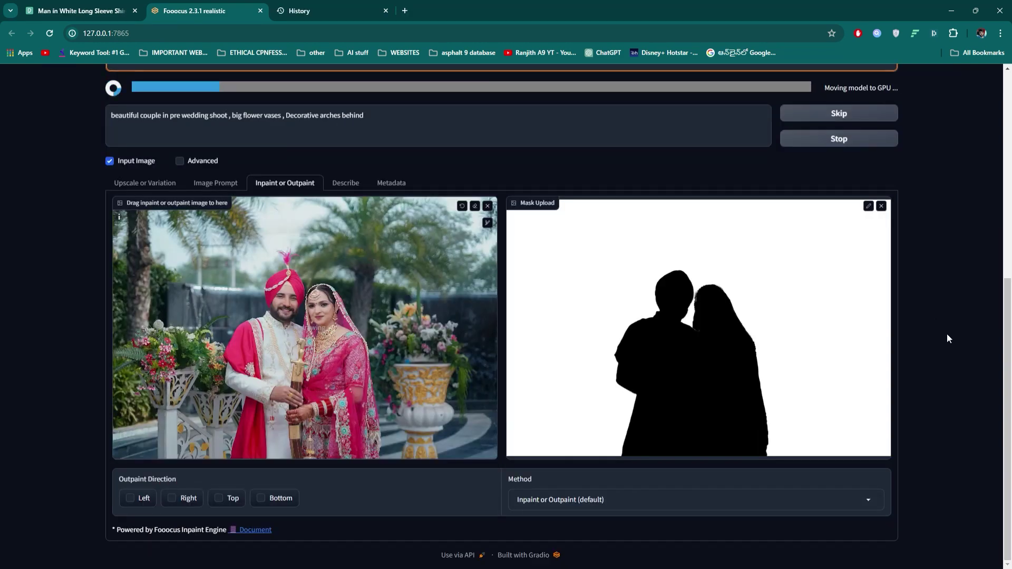
# - Scroll up to the preview and delete the word 'arches' from the prompt
pyautogui.scroll(7, 946, 333)
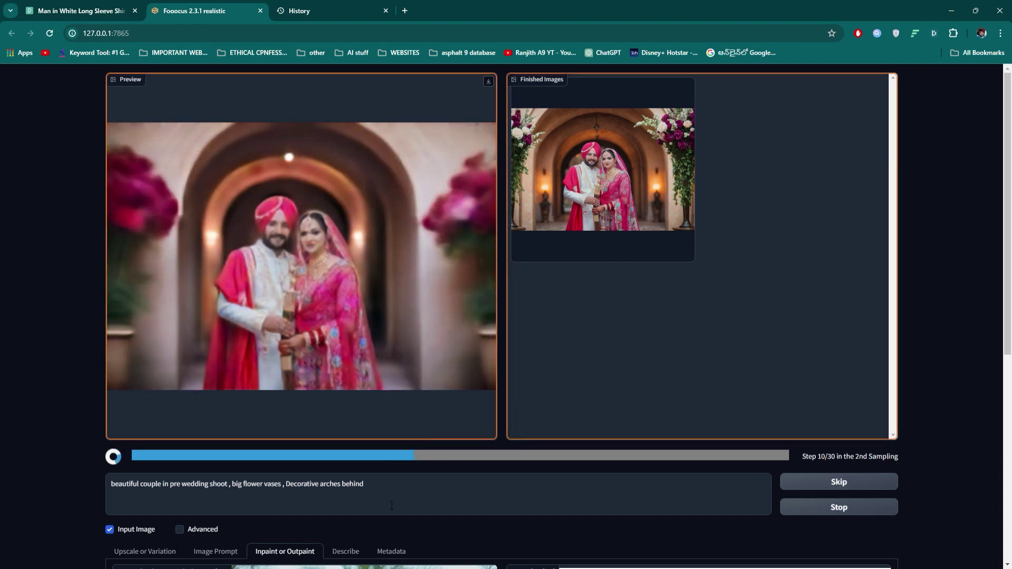
pyautogui.doubleClick(330, 492)
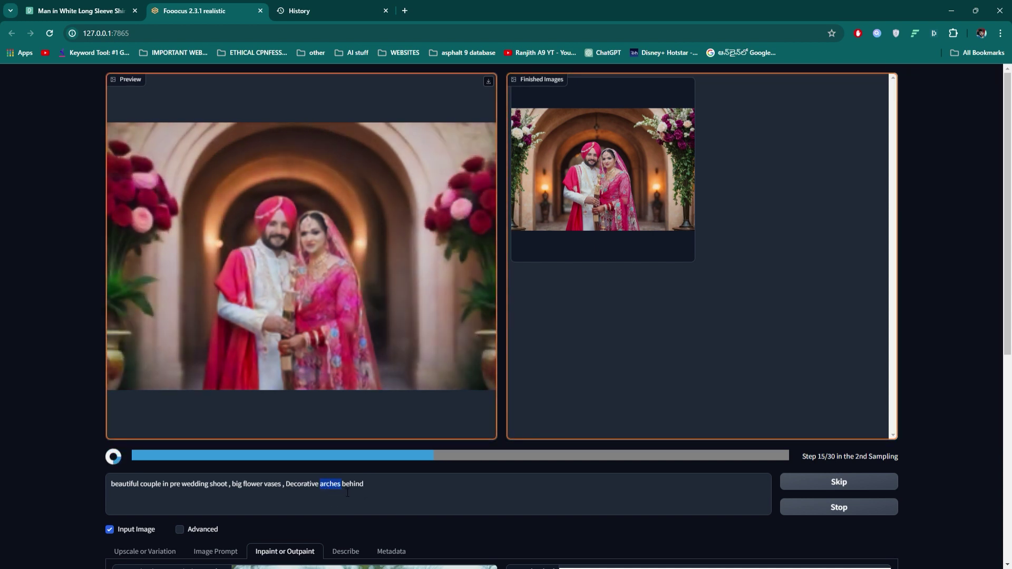
pyautogui.press('BackSpace')
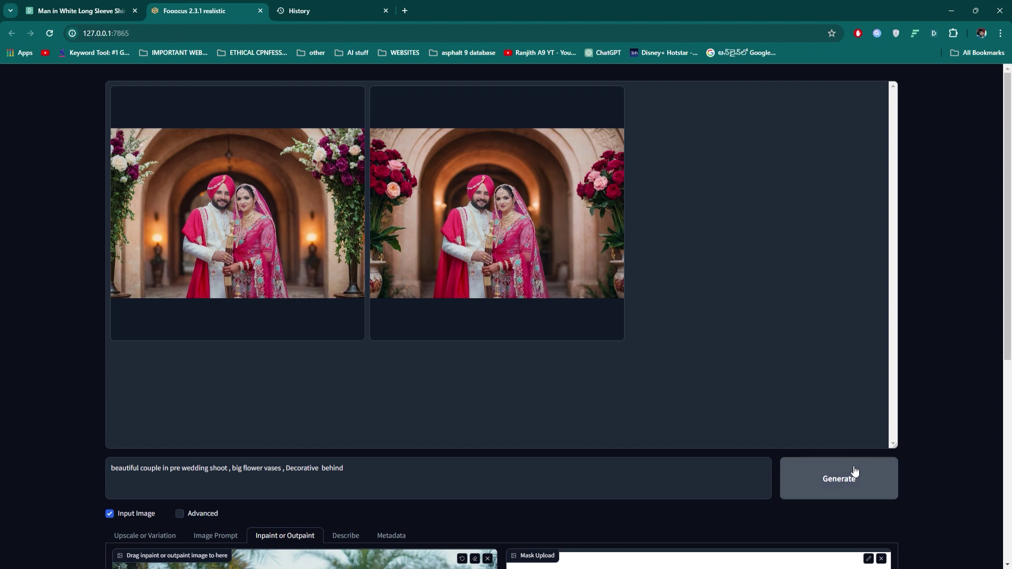
# - Generate the Sikh couple again using the arch-free flower-vase prompt
pyautogui.click(853, 480)
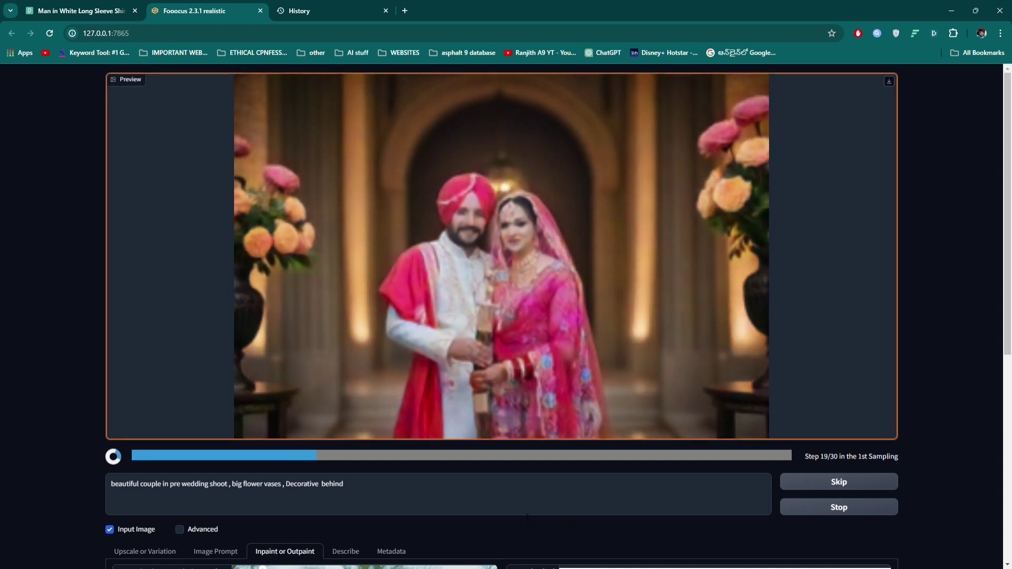
# - Replace 'Decorative' with 'flower garden' in the prompt and stop generation after two images
pyautogui.click(365, 490)
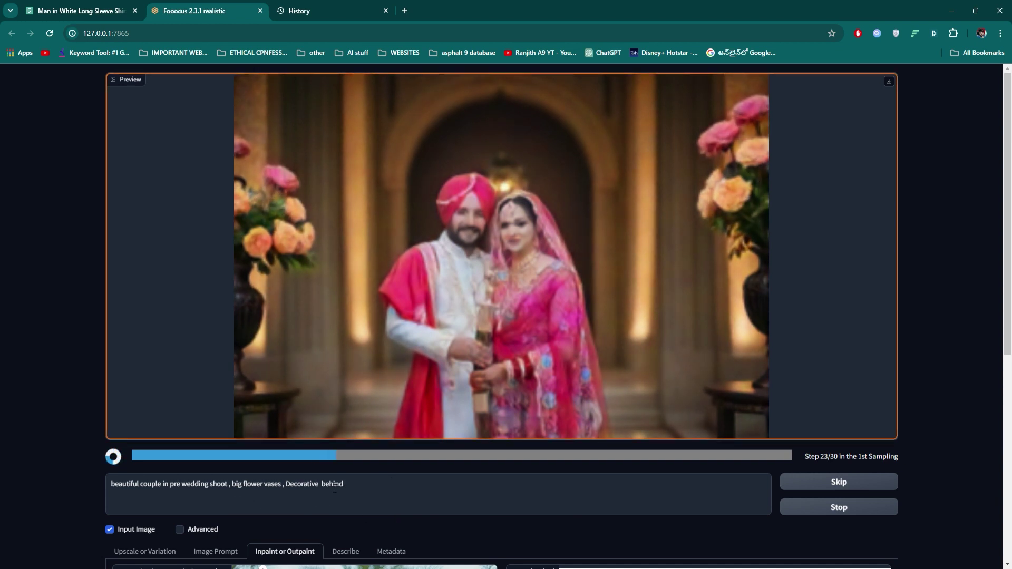
pyautogui.moveTo(317, 488); pyautogui.dragTo(284, 493)
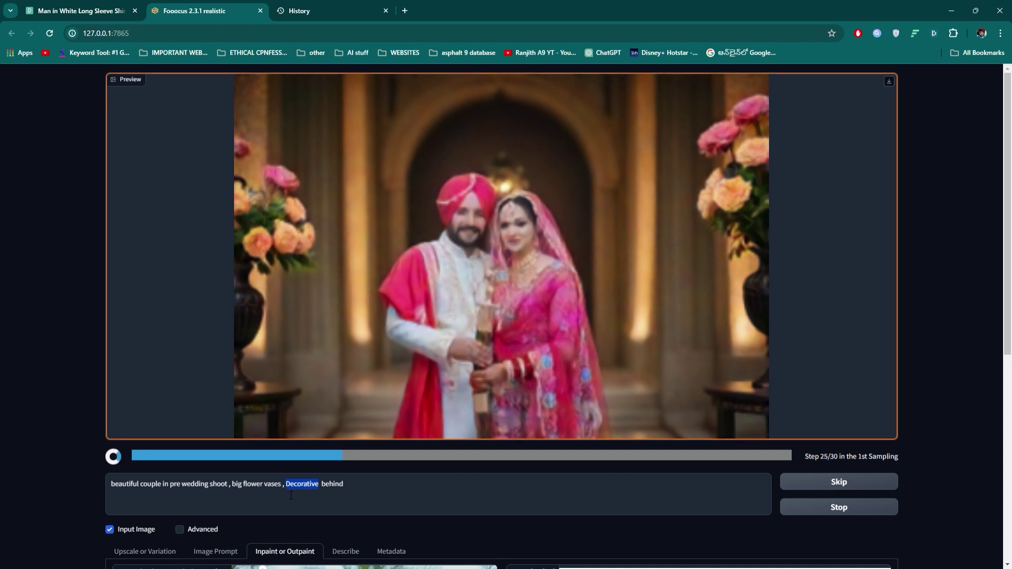
pyautogui.write('flo')
pyautogui.write('wer ga')
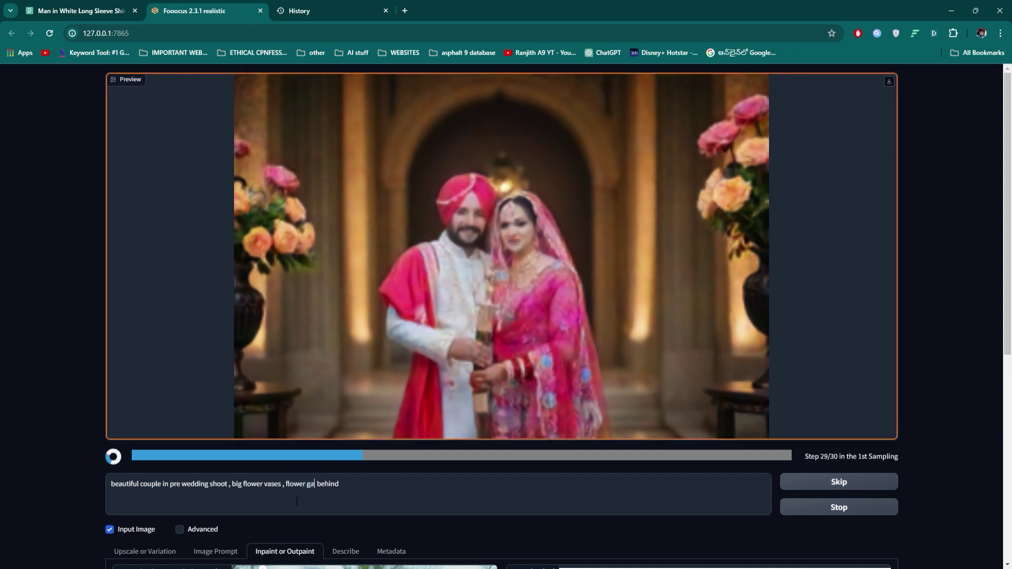
pyautogui.write('rde')
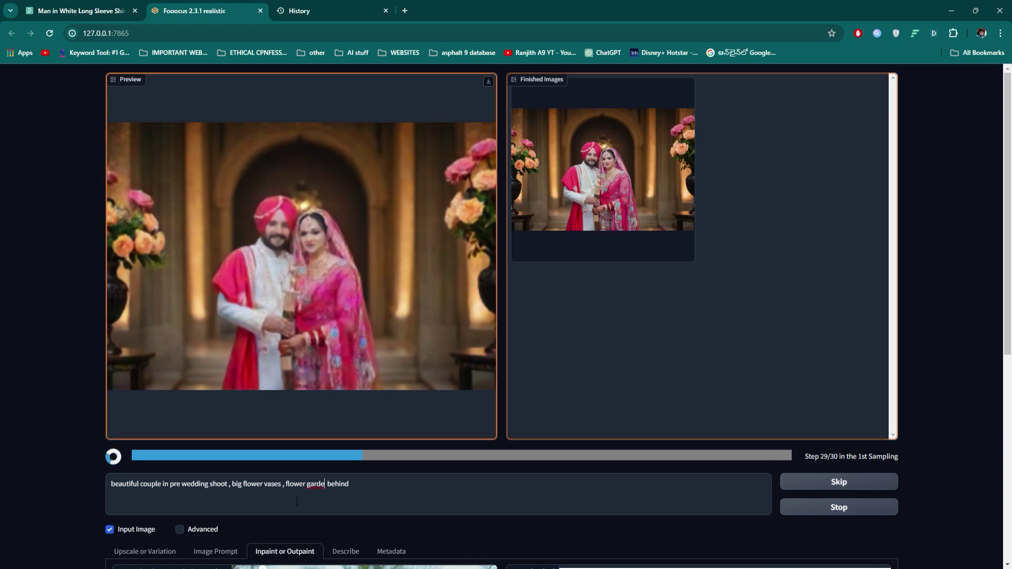
pyautogui.write('n')
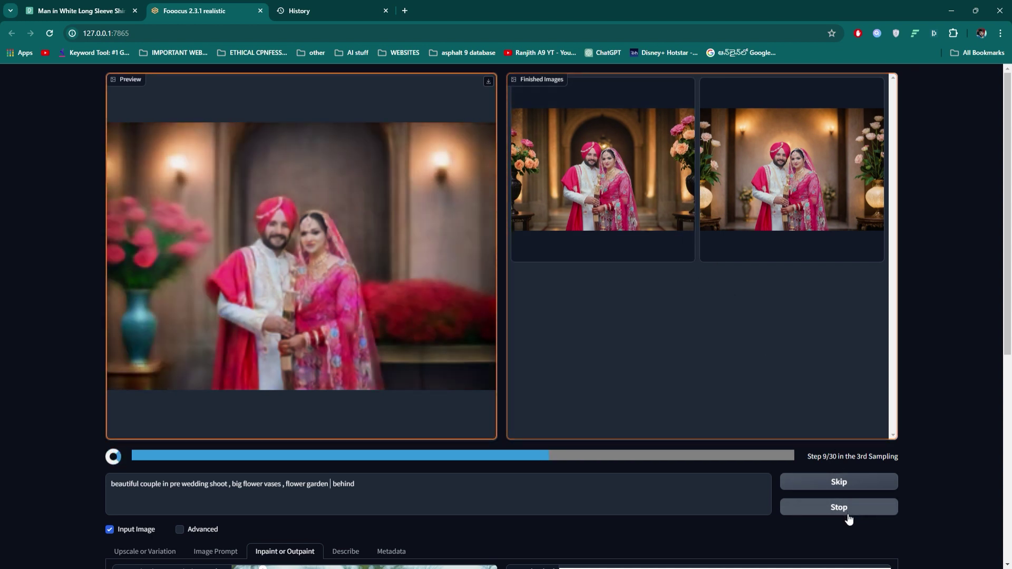
pyautogui.click(847, 510)
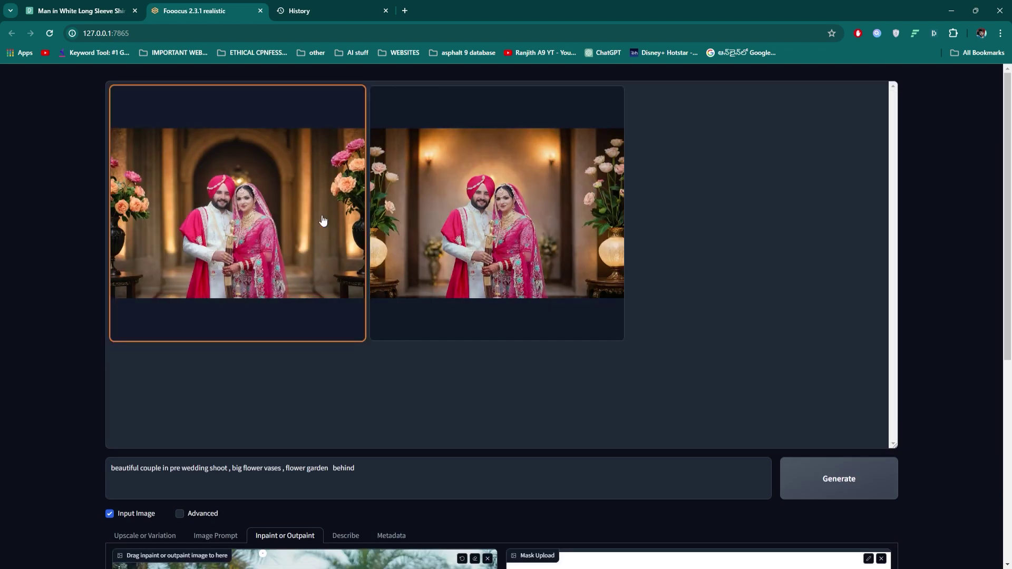
# - Open the first Sikh couple result full screen and cycle through the next two images
pyautogui.click(216, 214)
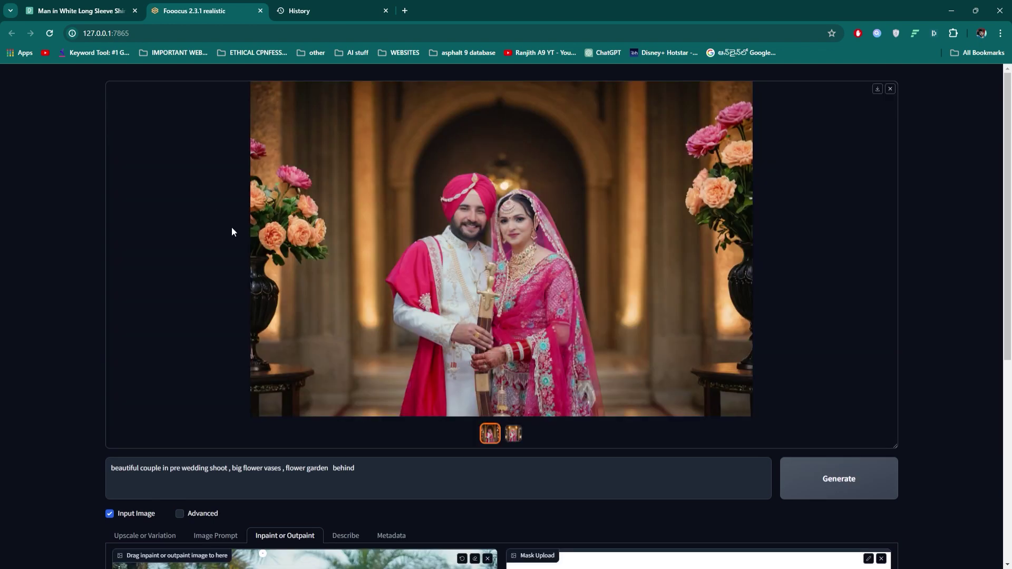
pyautogui.click(517, 288)
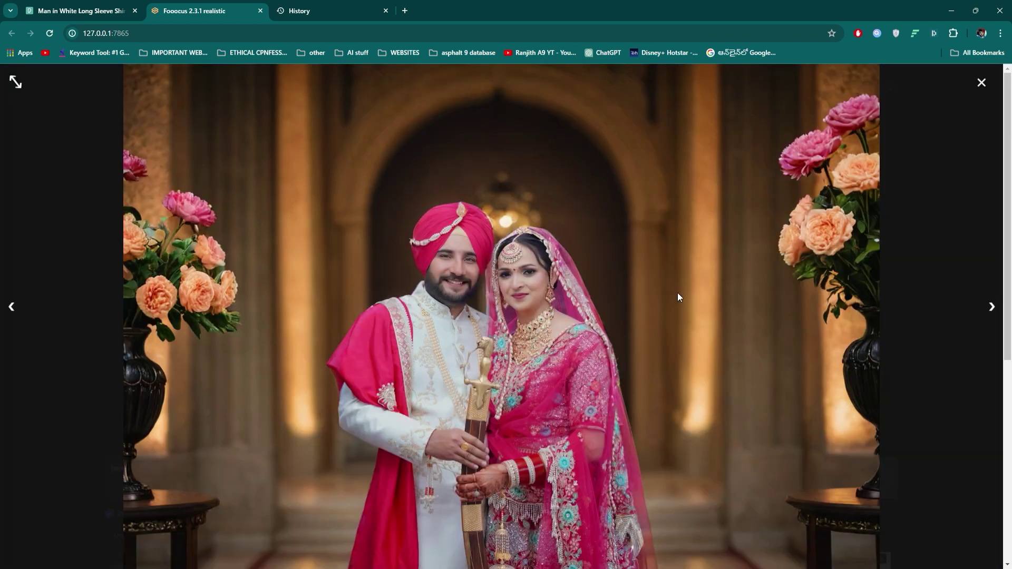
pyautogui.click(994, 311)
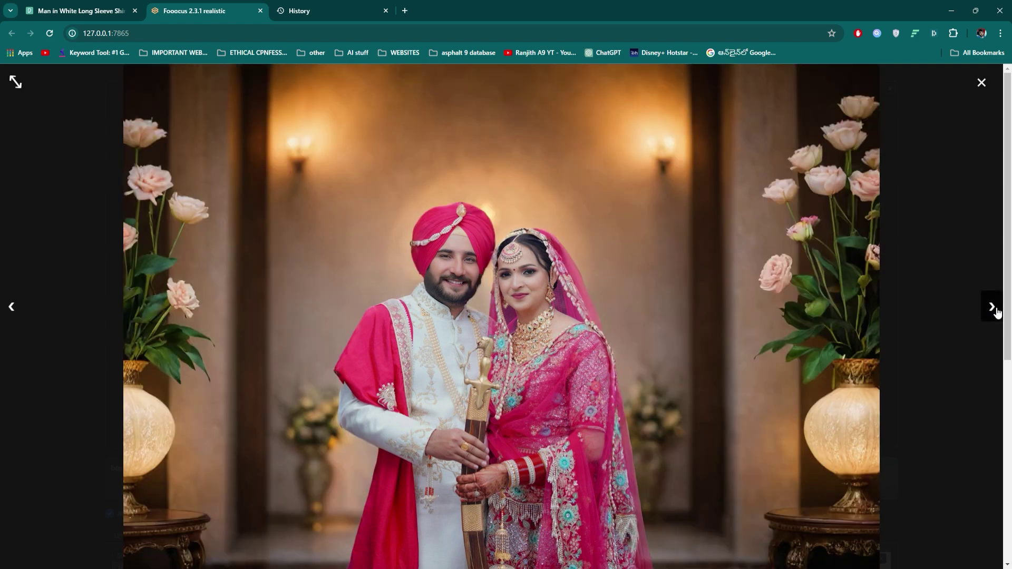
pyautogui.click(993, 309)
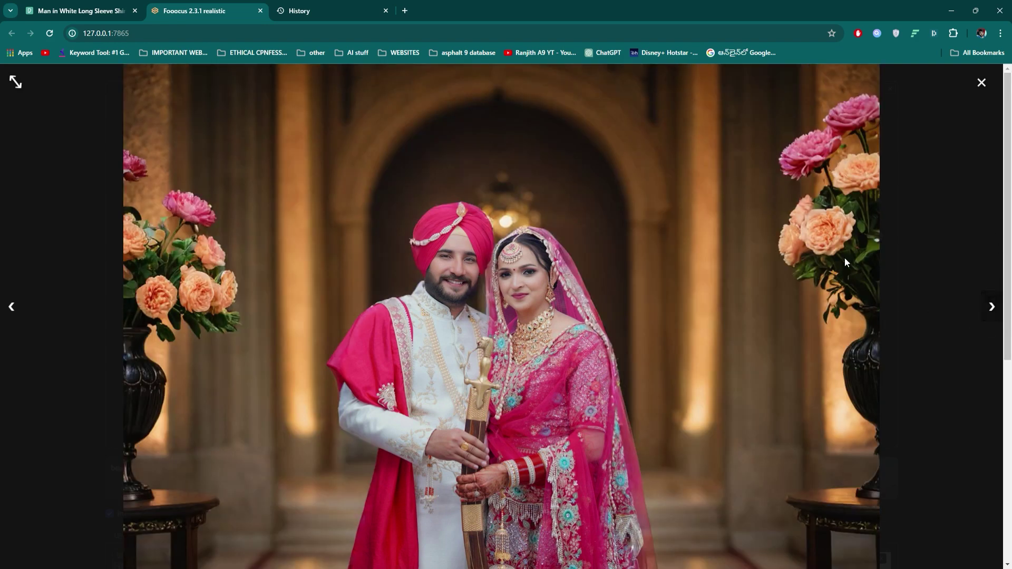